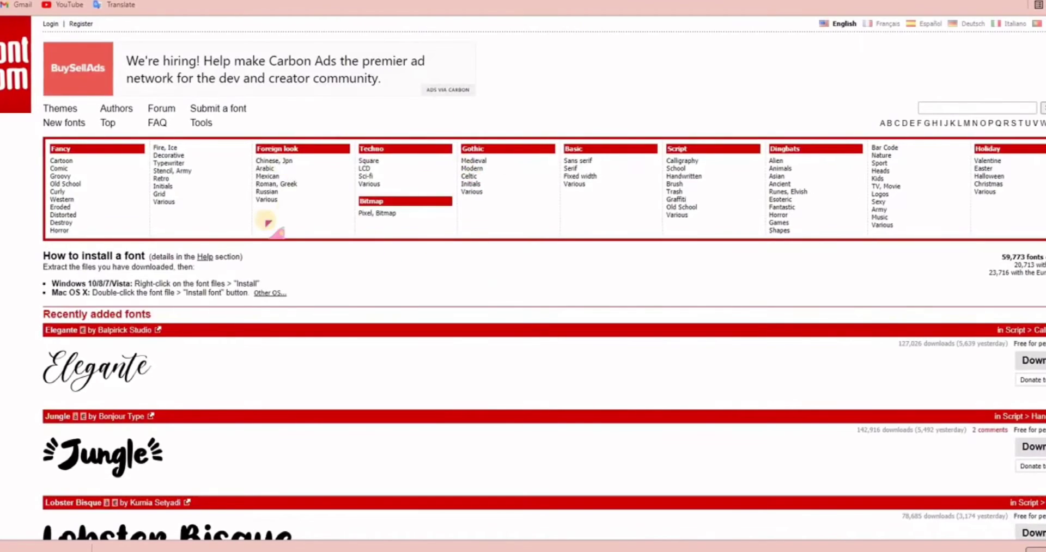
# Find the Jungle entry in DaFont's list and download it as jungle_4.zip.
pyautogui.scroll(-6, 264, 224)
pyautogui.scroll(6, 163, 253)
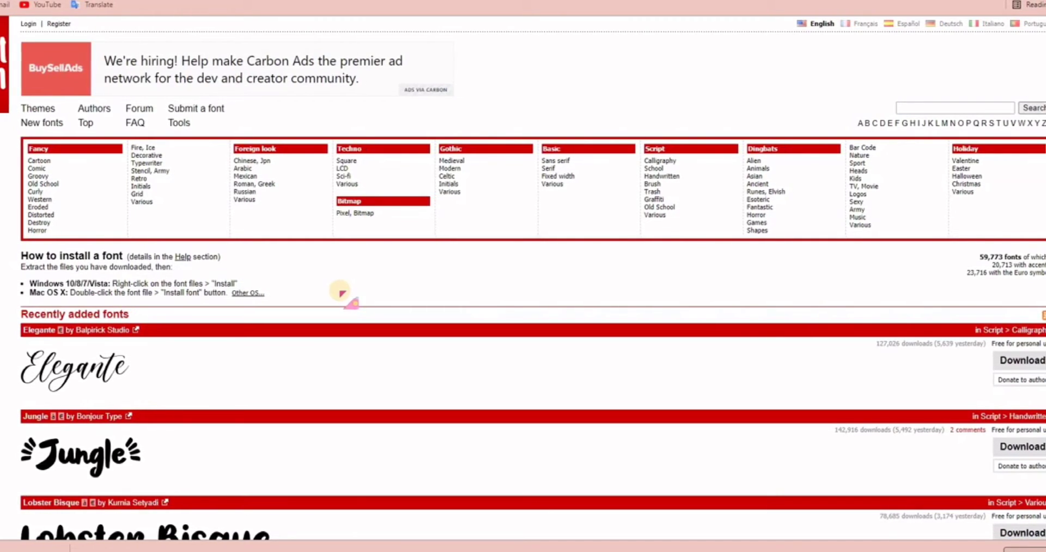
pyautogui.scroll(-3, 203, 240)
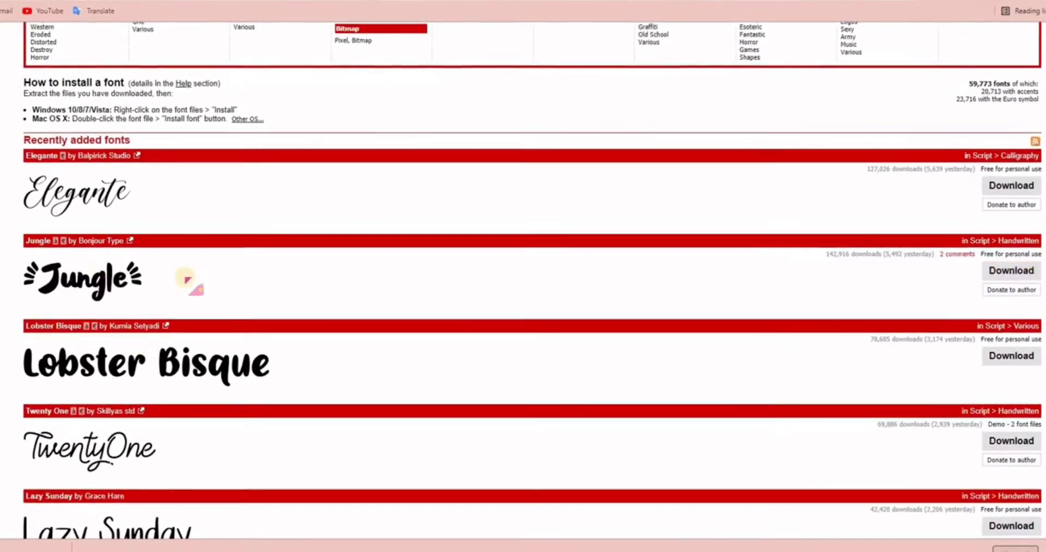
pyautogui.scroll(3, 179, 275)
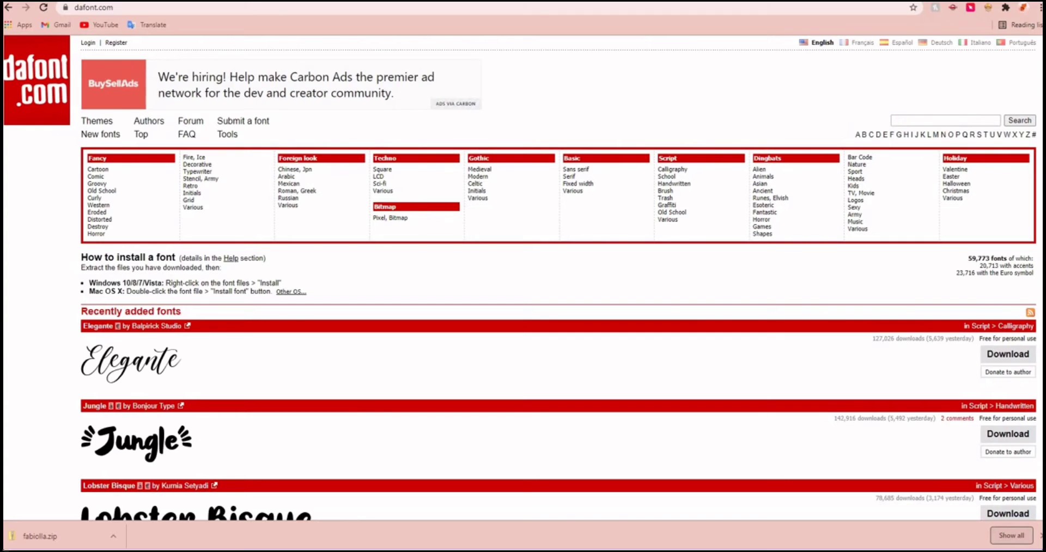
pyautogui.scroll(-2, 913, 87)
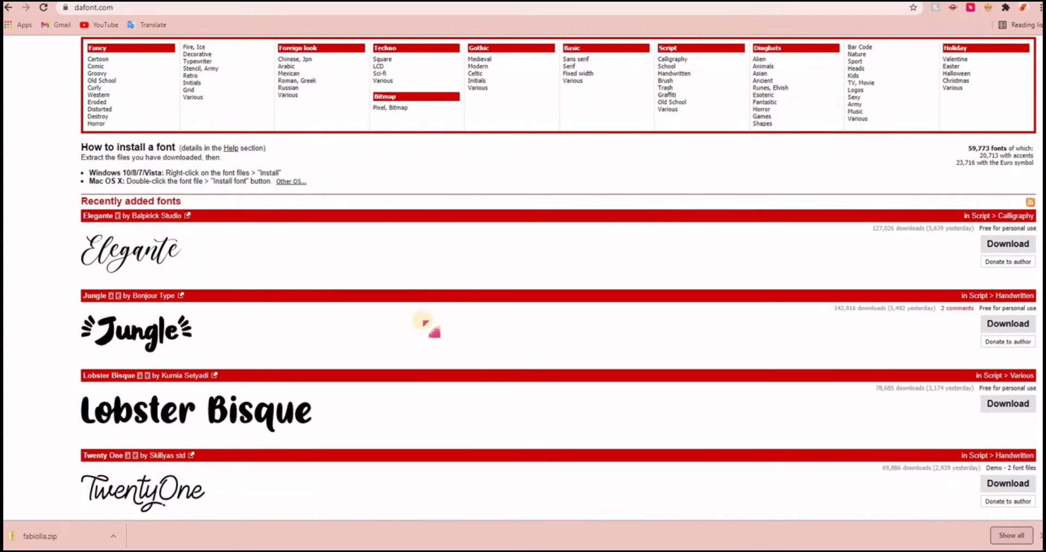
pyautogui.scroll(-2, 200, 356)
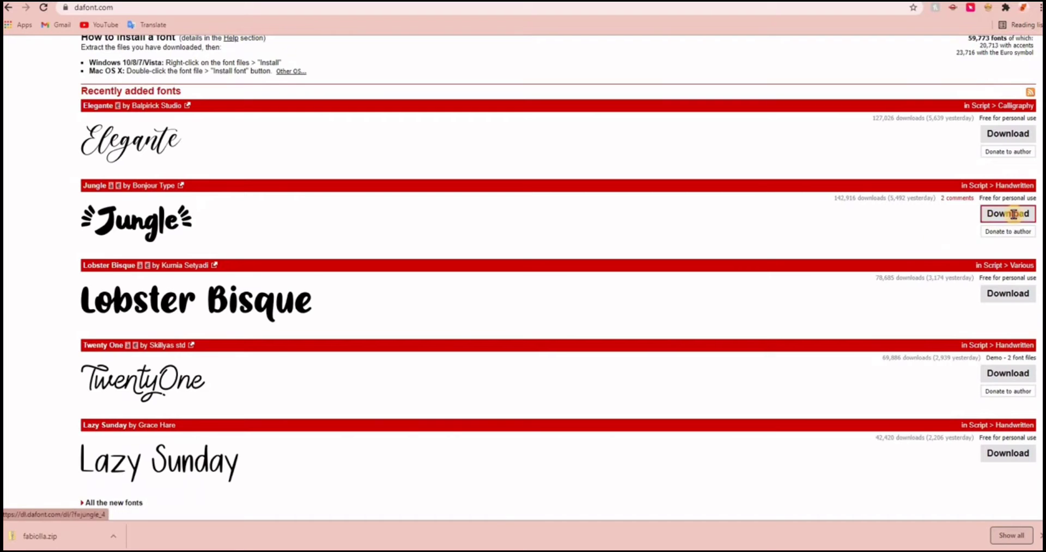
pyautogui.click(1012, 214)
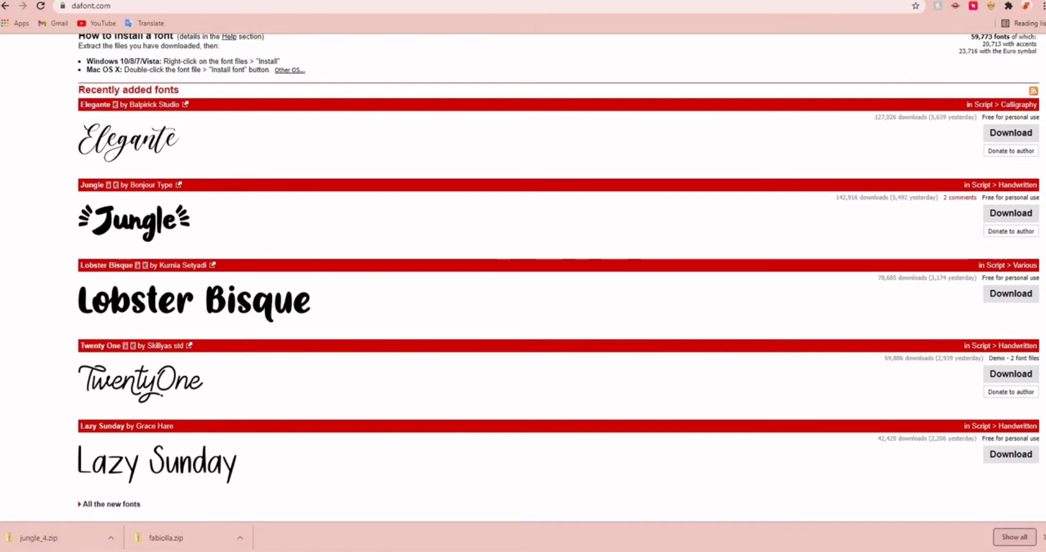
# In File Explorer's Downloads, make a new folder named fonts3 and drag it onto Quick access.
pyautogui.press('super+e')
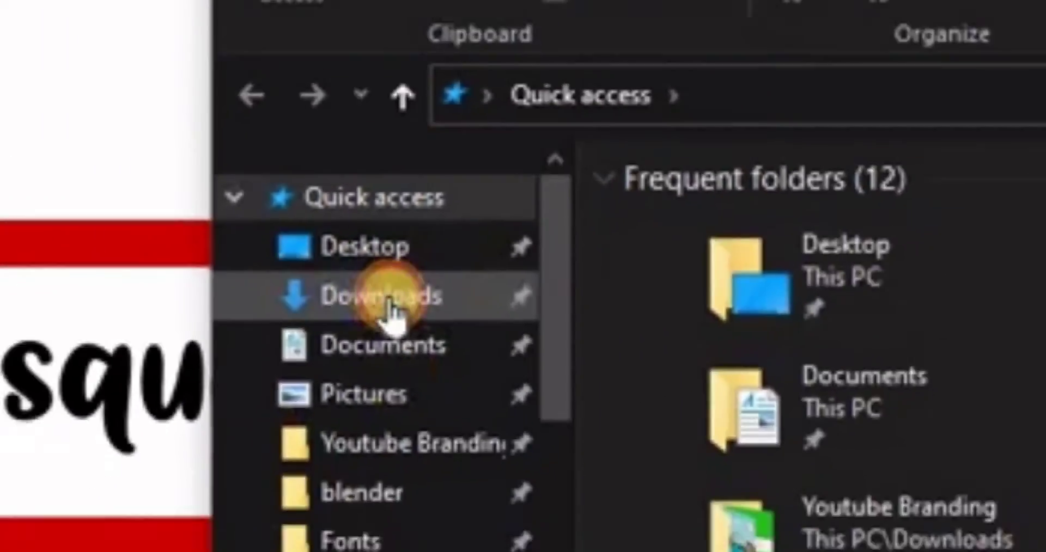
pyautogui.click(498, 316)
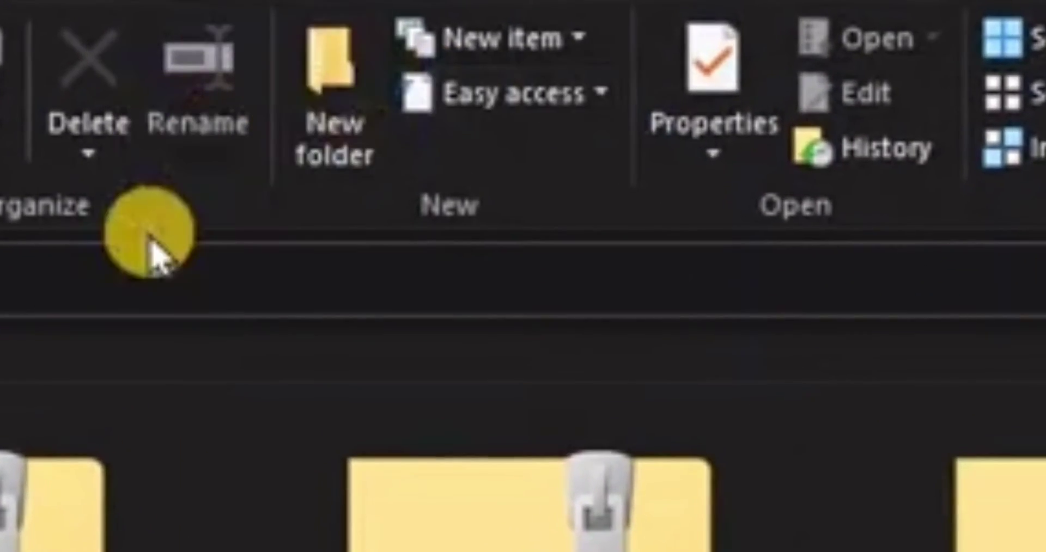
pyautogui.click(306, 97)
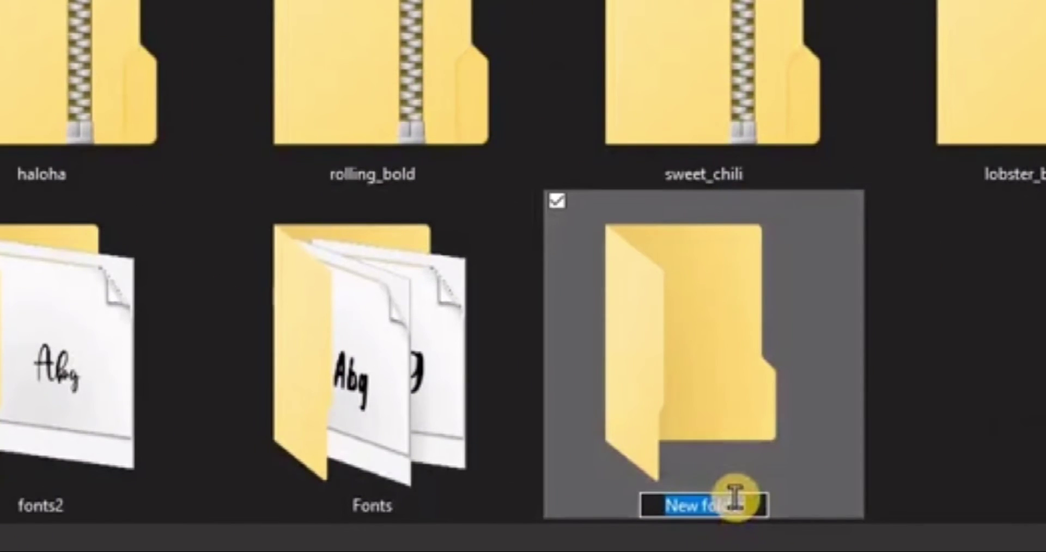
pyautogui.write('fonts')
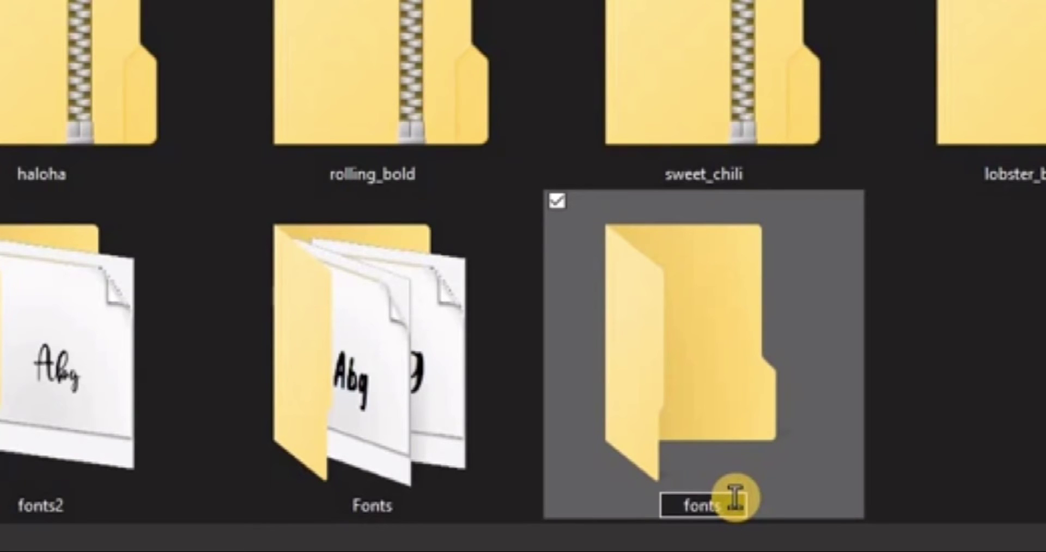
pyautogui.write('3')
pyautogui.press('Return')
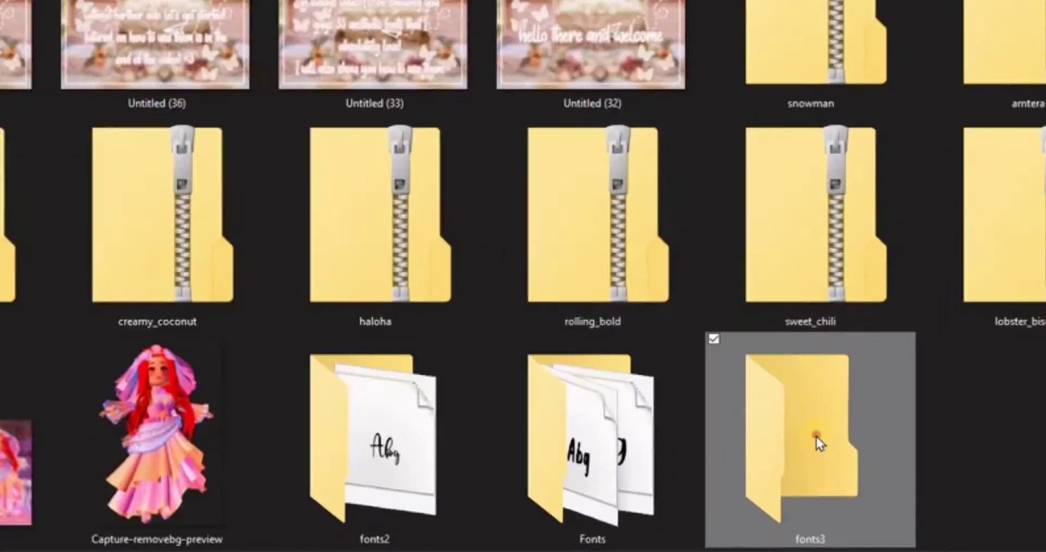
pyautogui.moveTo(719, 354); pyautogui.dragTo(109, 54)
pyautogui.moveTo(965, 495); pyautogui.dragTo(218, 188)
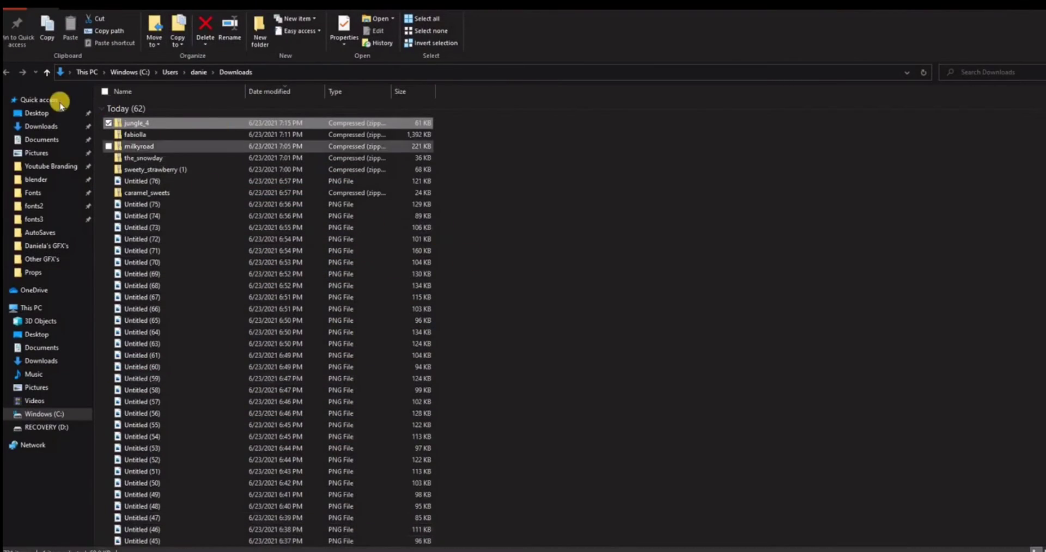
# Open the jungle_4.zip archive in Downloads to reveal the Jungle DF font file.
pyautogui.click(110, 109)
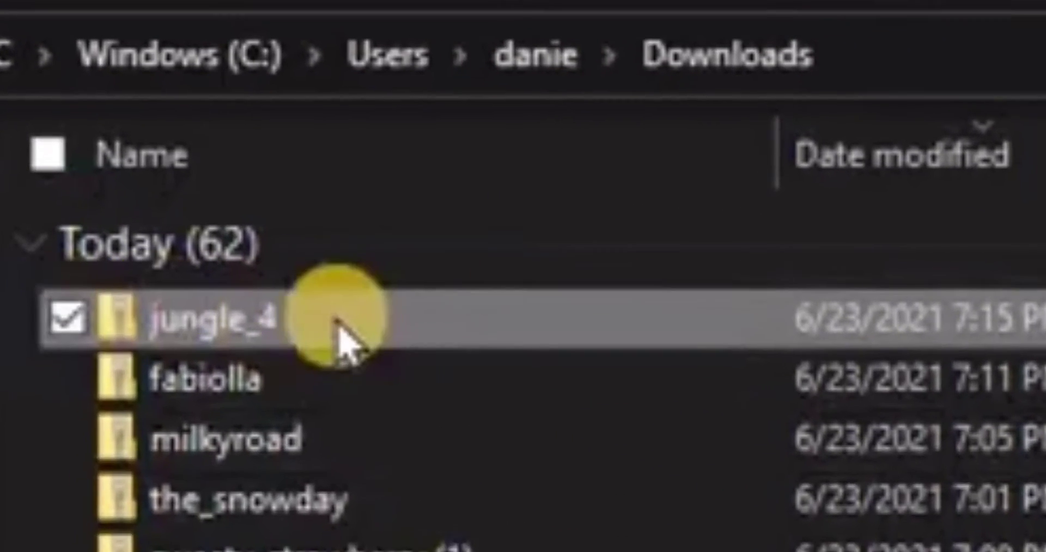
pyautogui.click(162, 176)
pyautogui.doubleClick(328, 338)
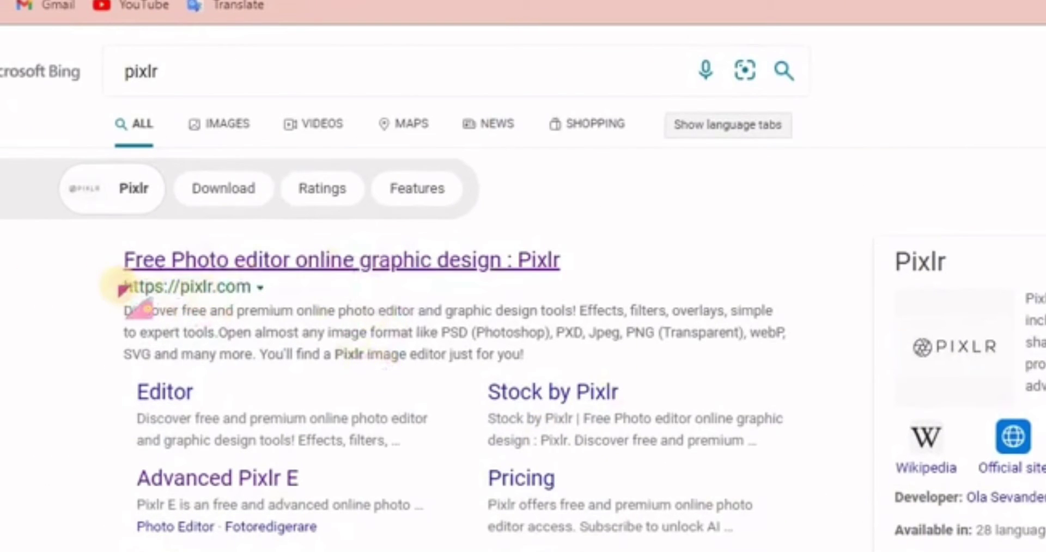
pyautogui.moveTo(125, 287); pyautogui.dragTo(252, 287)
pyautogui.click(116, 288)
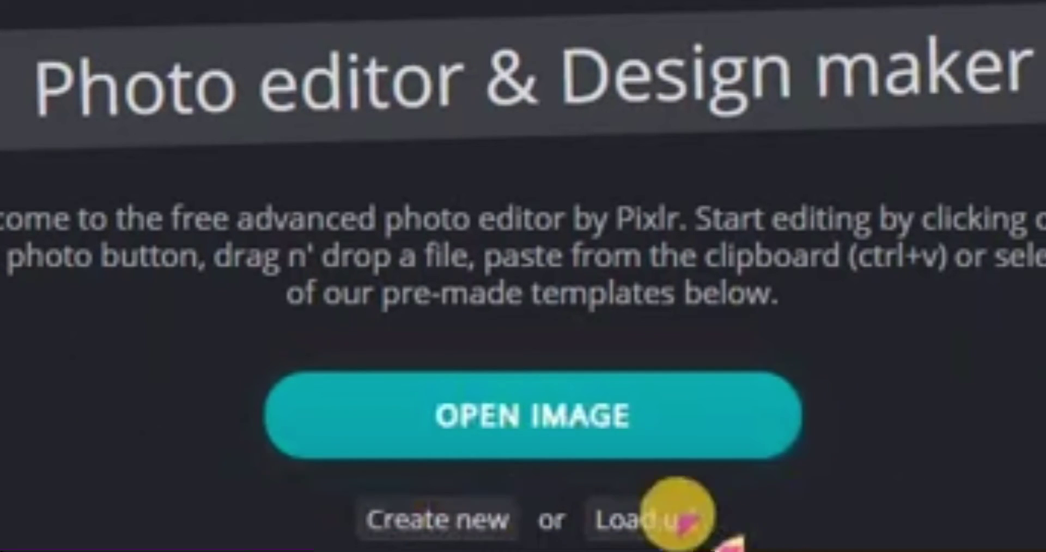
# Create a new blank canvas and add a text layer reading 'hello guys'.
pyautogui.click(462, 522)
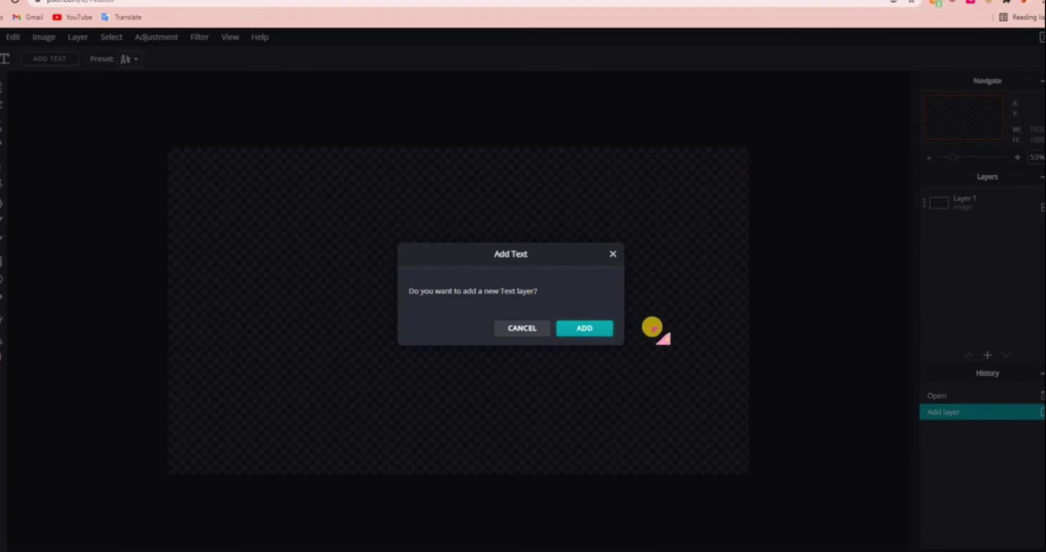
pyautogui.click(581, 332)
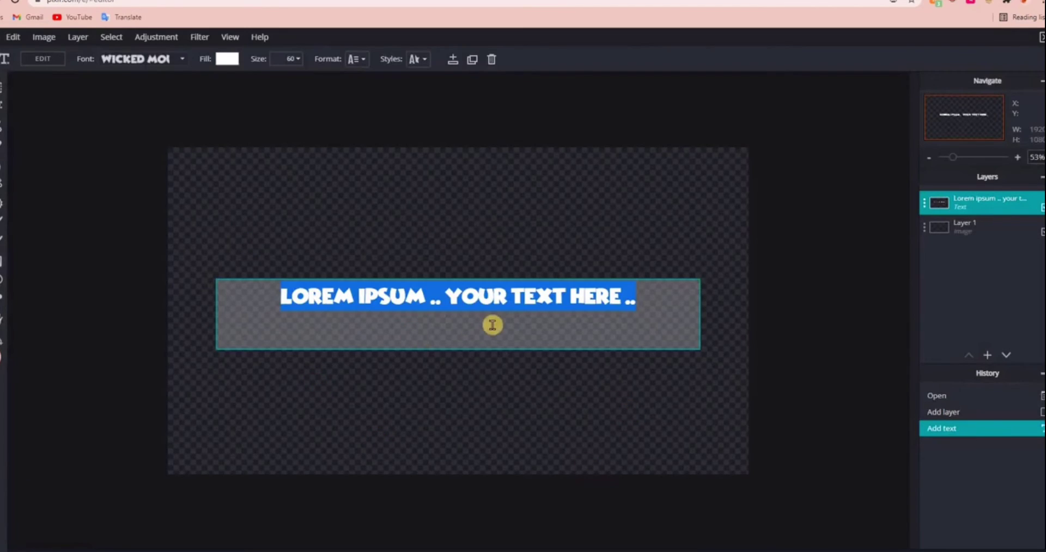
pyautogui.write('HELLO GUYS')
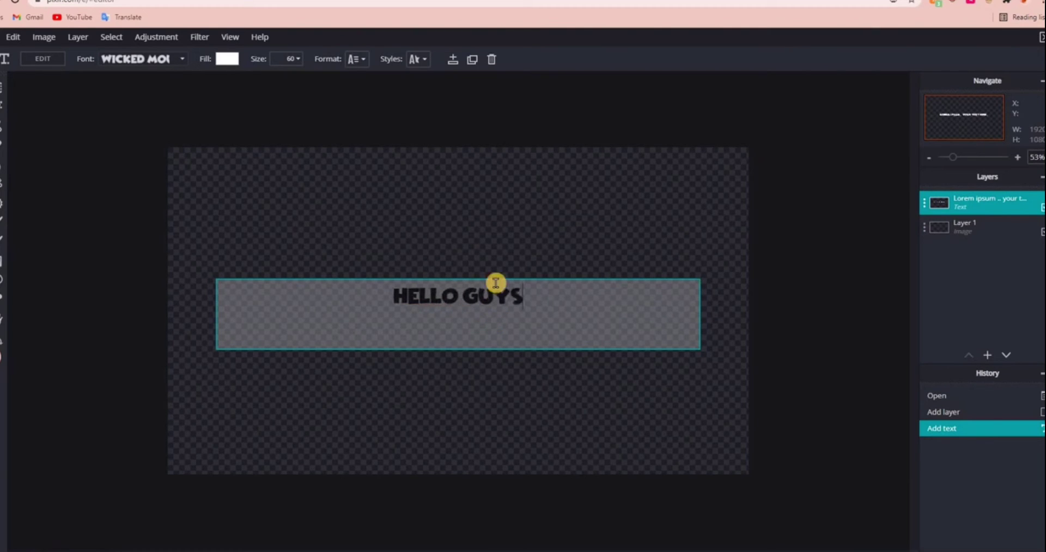
pyautogui.click(440, 355)
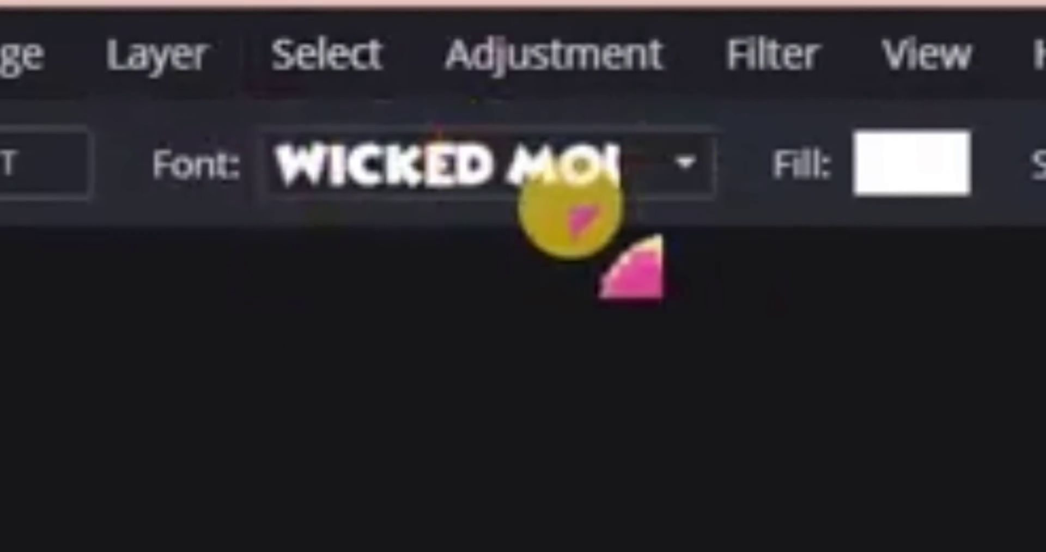
# Use the Font list's Add Local Font to load Jungle DF from the fonts3 folder.
pyautogui.click(676, 166)
pyautogui.click(676, 150)
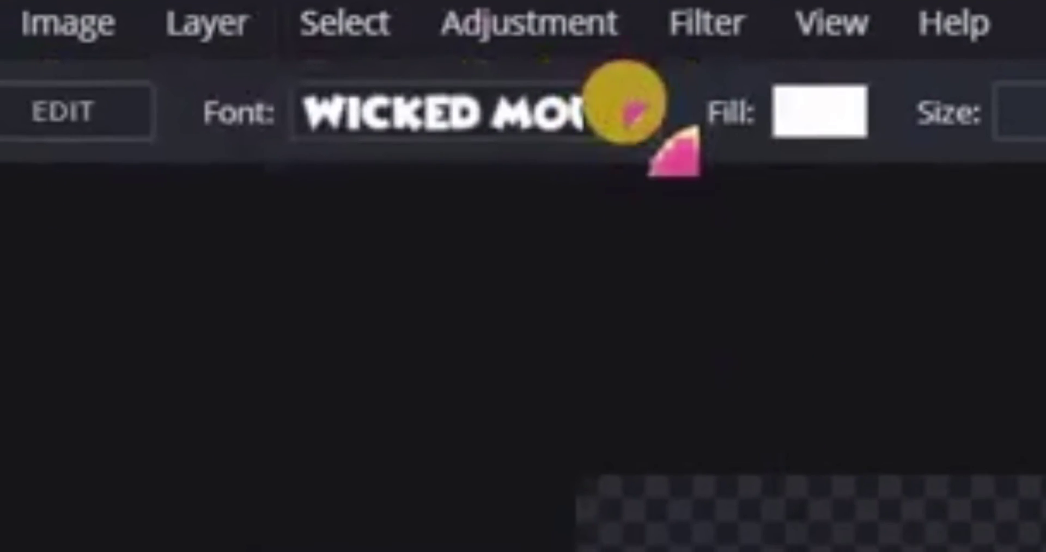
pyautogui.click(632, 113)
pyautogui.scroll(-10, 506, 327)
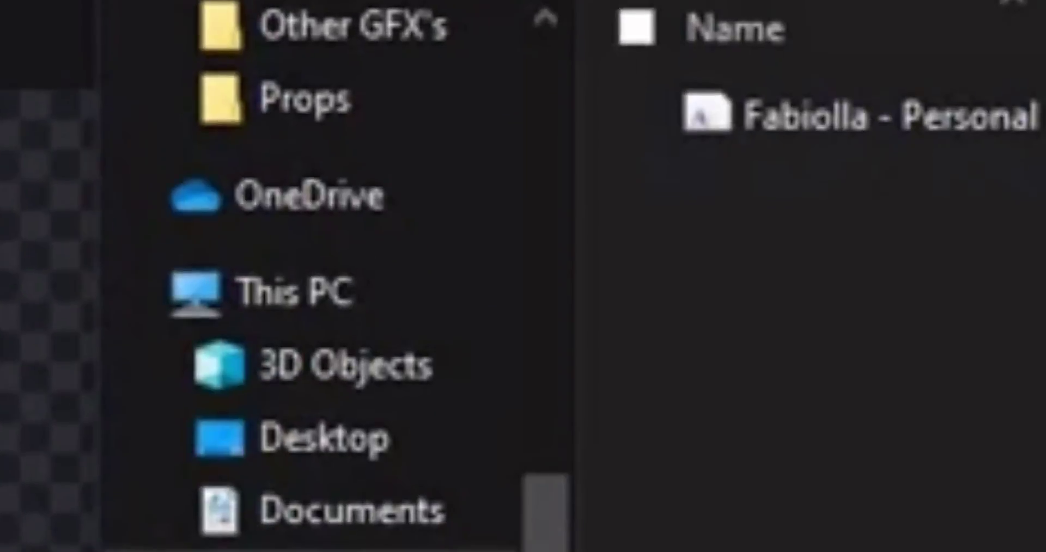
pyautogui.scroll(3, 303, 327)
pyautogui.click(303, 351)
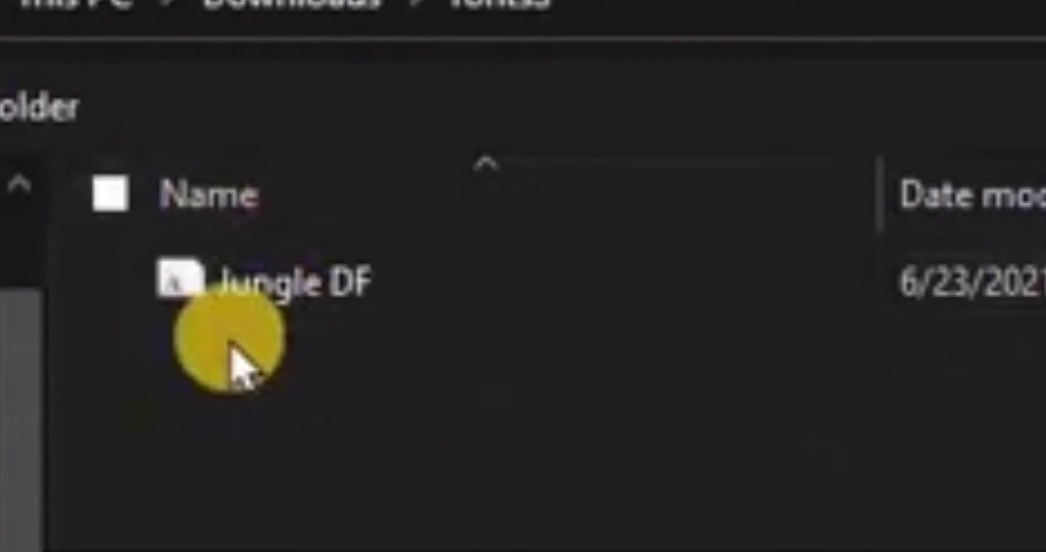
pyautogui.click(400, 288)
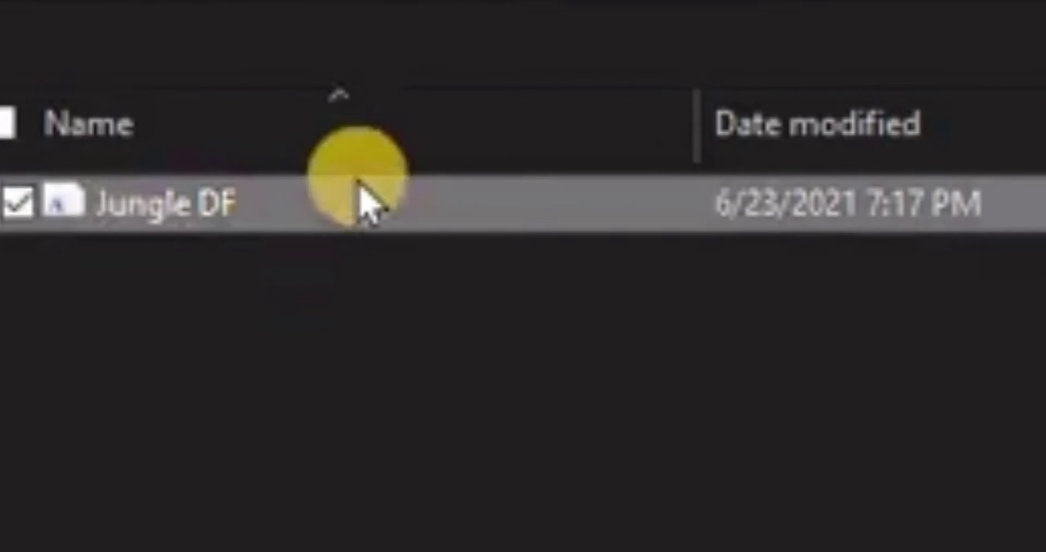
pyautogui.click(693, 532)
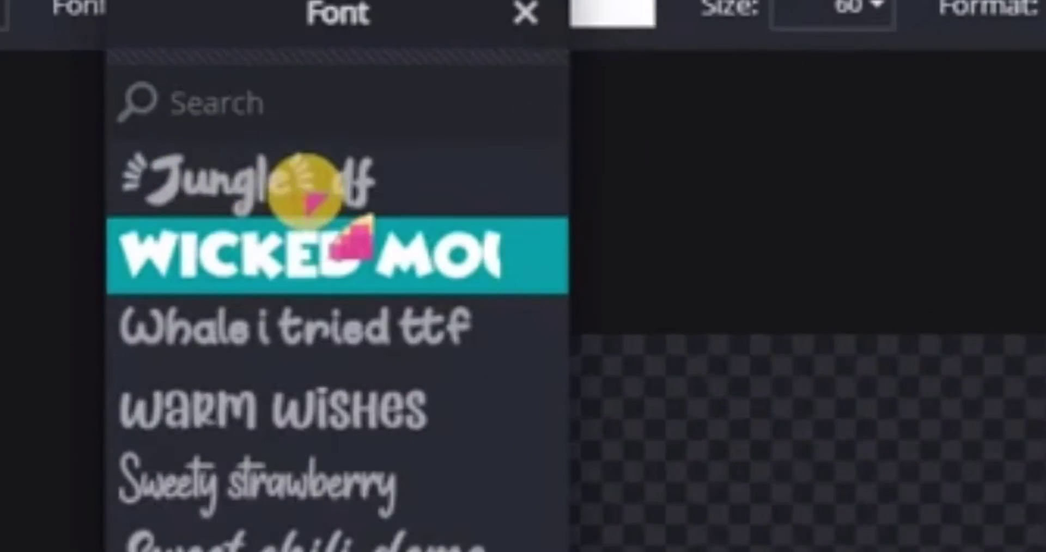
# Switch the text to Jungle DF, enlarge it to size 201, and centre it on the canvas.
pyautogui.click(153, 102)
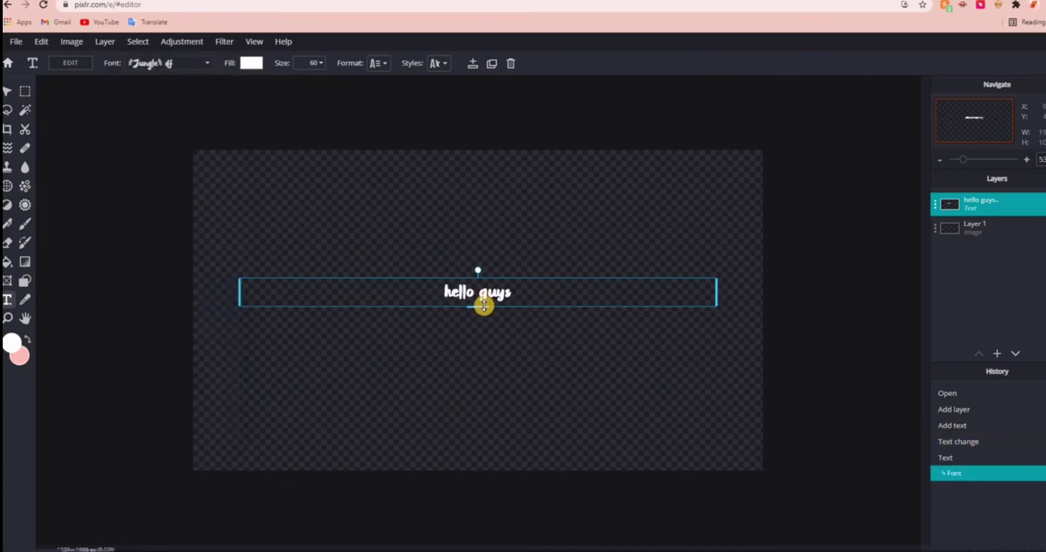
pyautogui.moveTo(494, 360); pyautogui.dragTo(614, 444)
pyautogui.moveTo(504, 343)
pyautogui.mouseDown()
pyautogui.moveTo(490, 345)
pyautogui.moveTo(514, 339)
pyautogui.moveTo(483, 329)
pyautogui.moveTo(509, 328)
pyautogui.mouseUp()
pyautogui.click(796, 456)
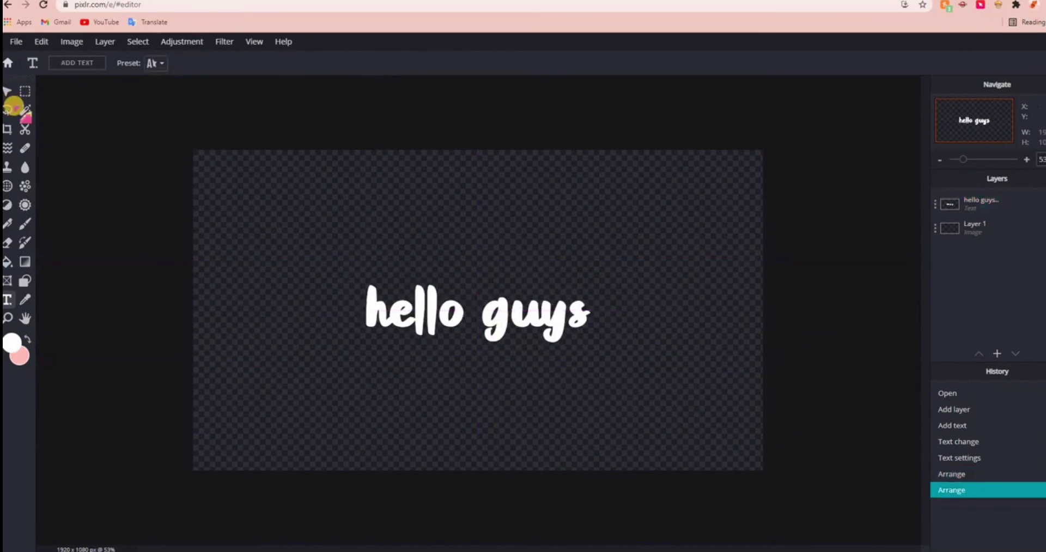